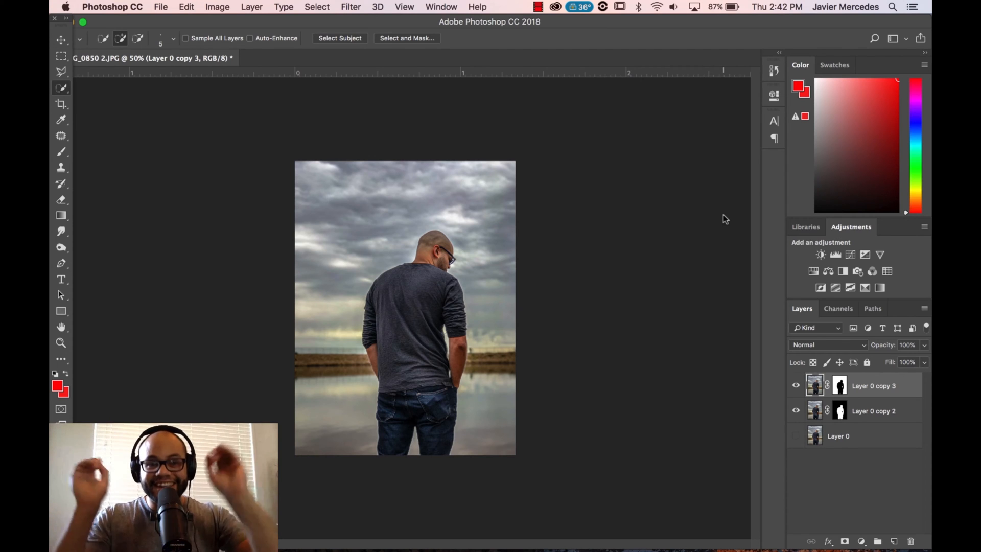
Toggle visibility of the man cutout and background copy layers to check the stack.
click(796, 411)
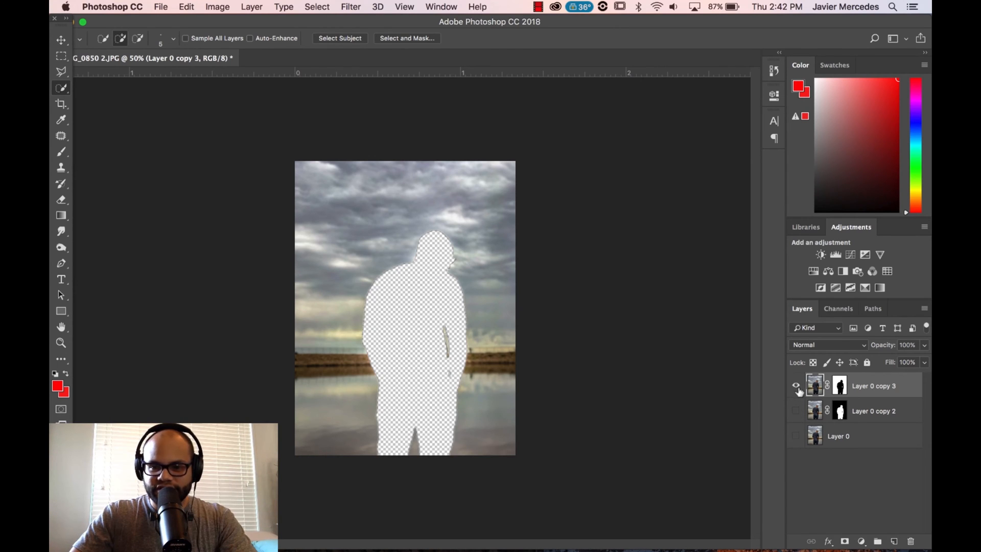
click(797, 386)
click(796, 411)
click(796, 387)
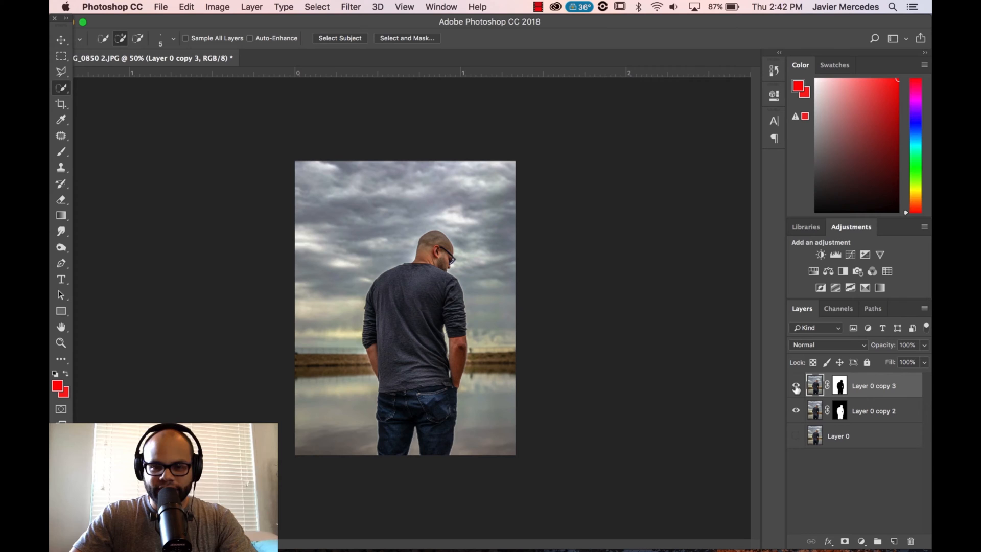
click(795, 411)
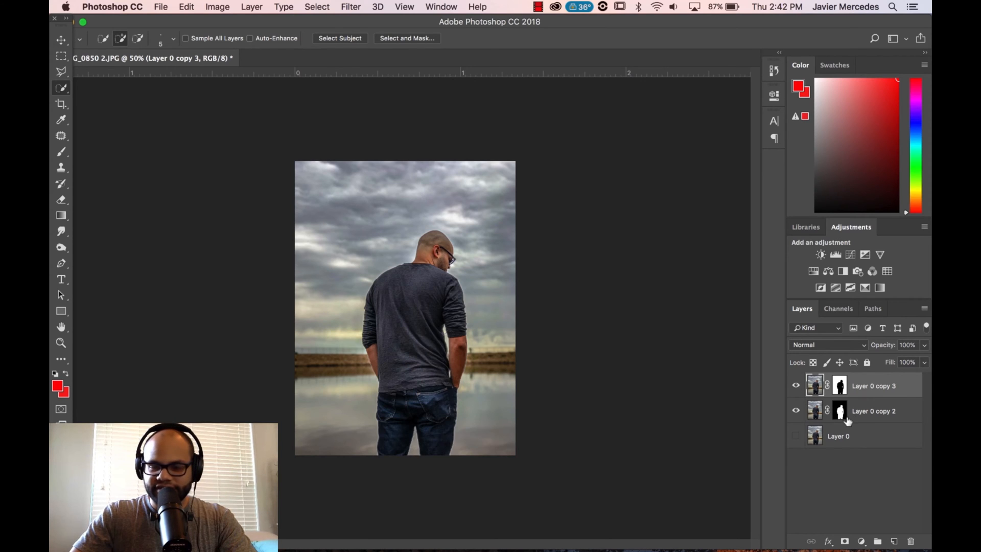
Add a Vibrance adjustment layer and drag its saturation to -100, graying the whole photo.
click(880, 254)
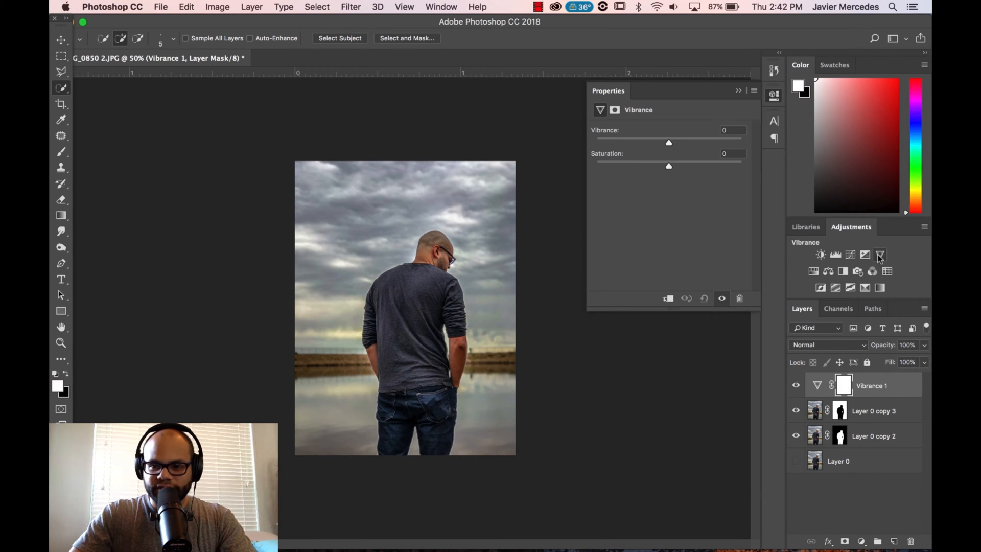
mouse_move(670, 166)
mouse_down()
mouse_move(616, 166)
mouse_move(735, 167)
mouse_move(598, 167)
mouse_move(686, 165)
mouse_move(669, 167)
mouse_up()
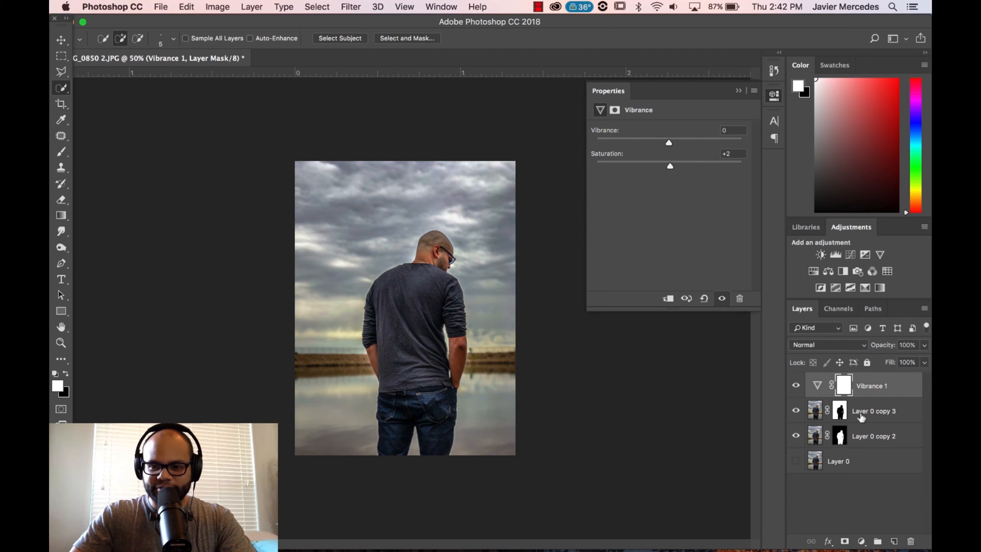
click(862, 415)
click(882, 386)
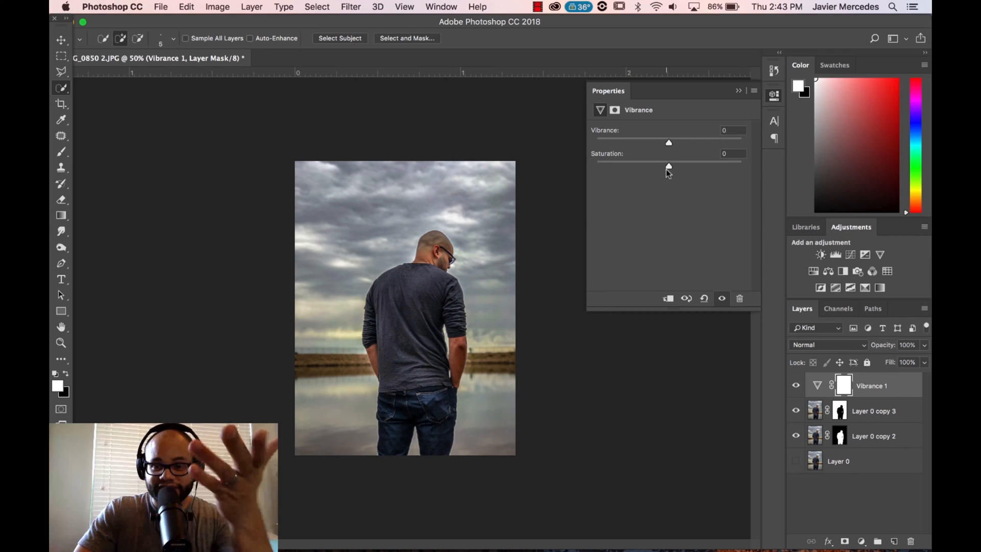
drag(669, 167, 582, 166)
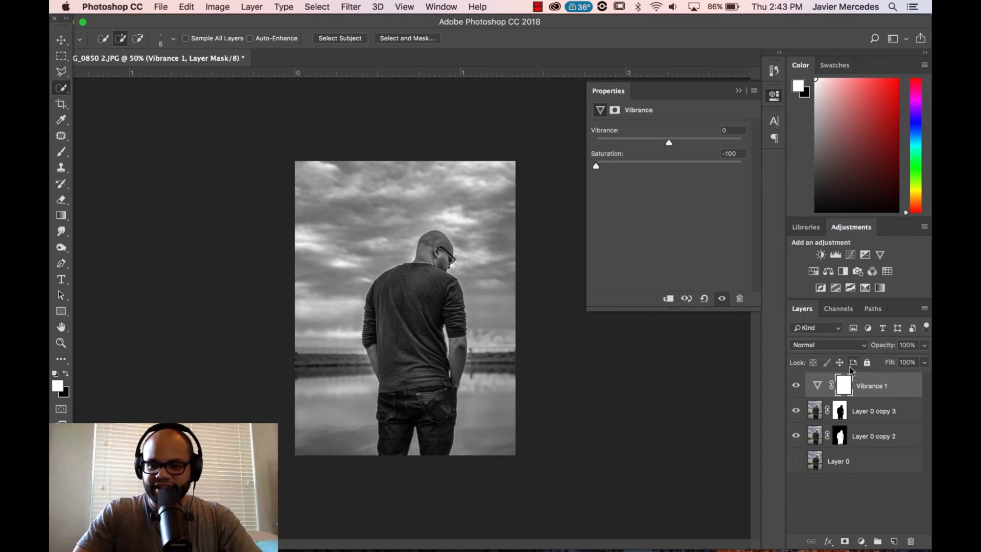
Merge Vibrance 1 into Layer 0 copy 3, then undo so the adjustment layer is separate again.
click(872, 413)
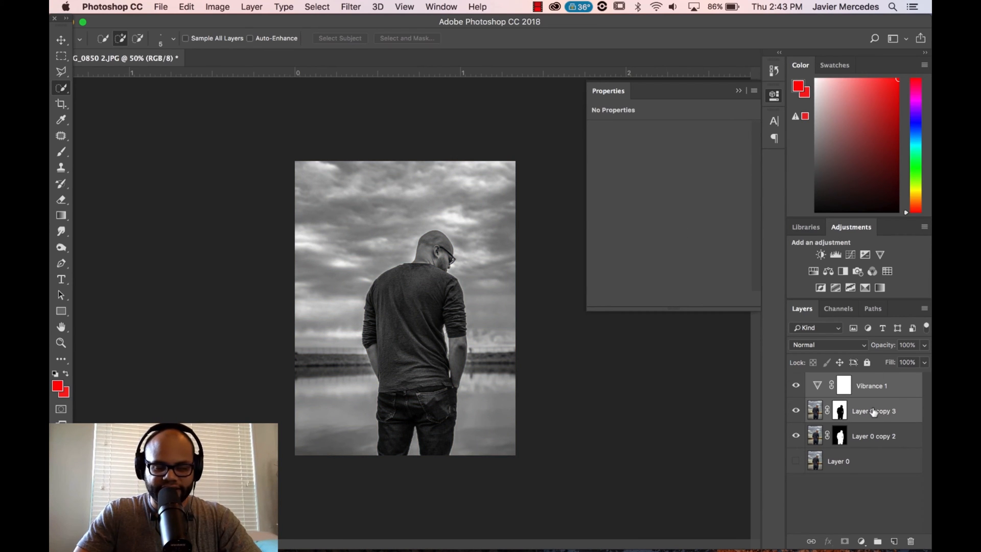
right_click(874, 412)
click(784, 378)
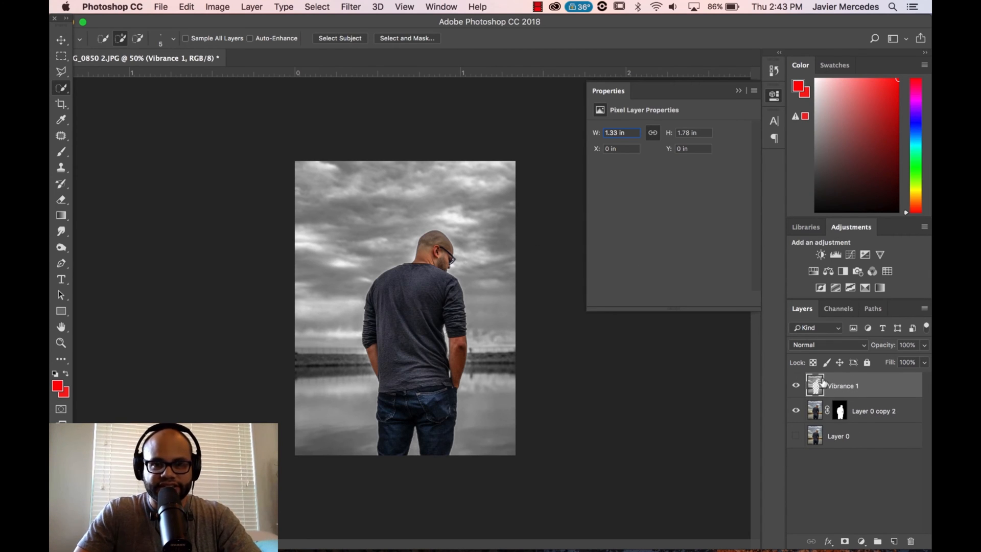
key(super+z)
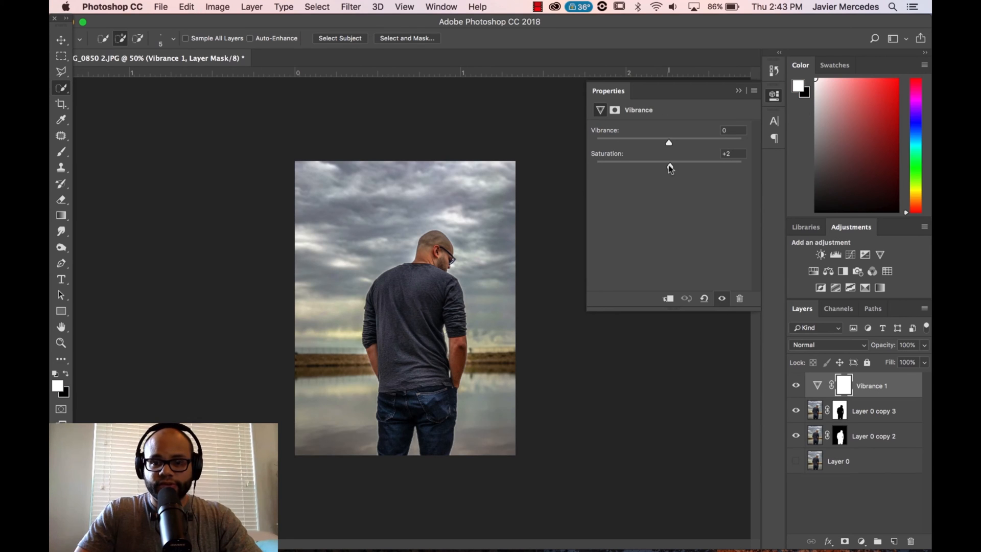
Set saturation to -100, convert Vibrance 1 and Layer 0 copy 3 to a smart object, and open Vibrance 1.psb.
drag(669, 165, 595, 166)
click(887, 414)
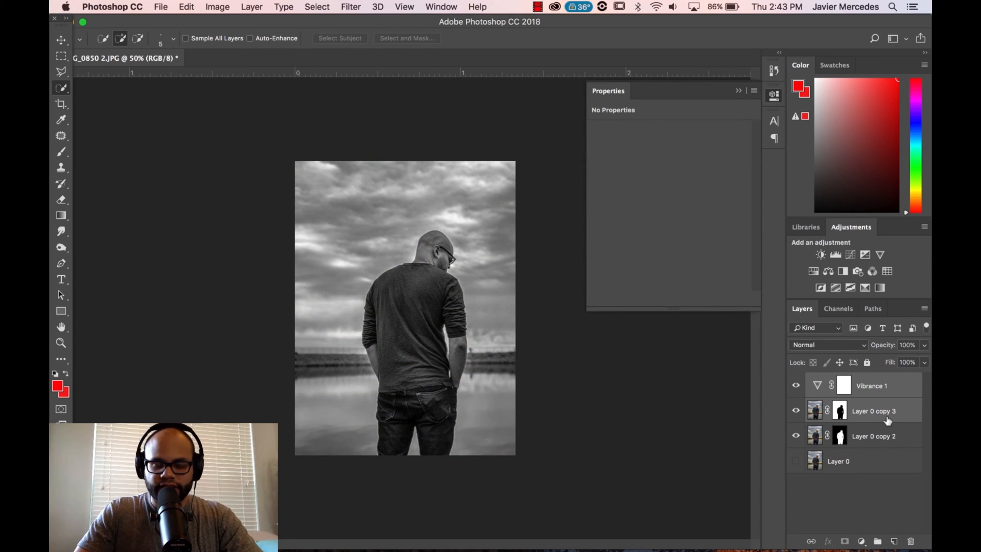
right_click(888, 414)
click(783, 182)
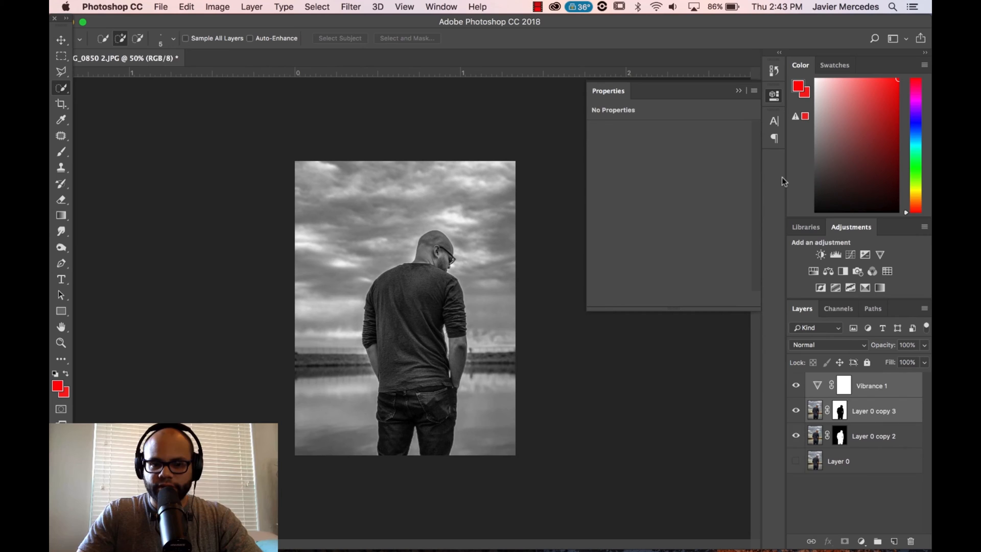
double_click(815, 386)
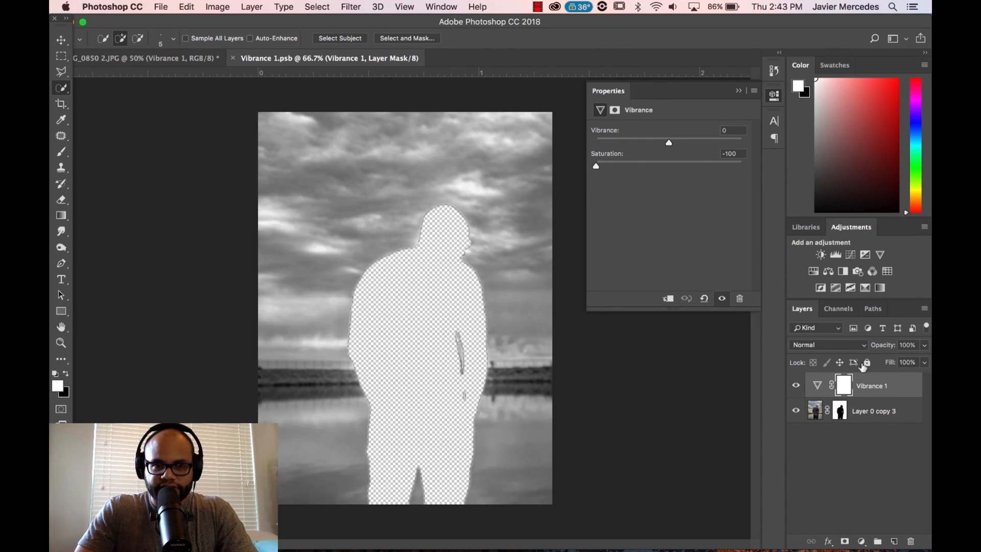
Return to the main IMG_0850 2.JPG document.
click(162, 57)
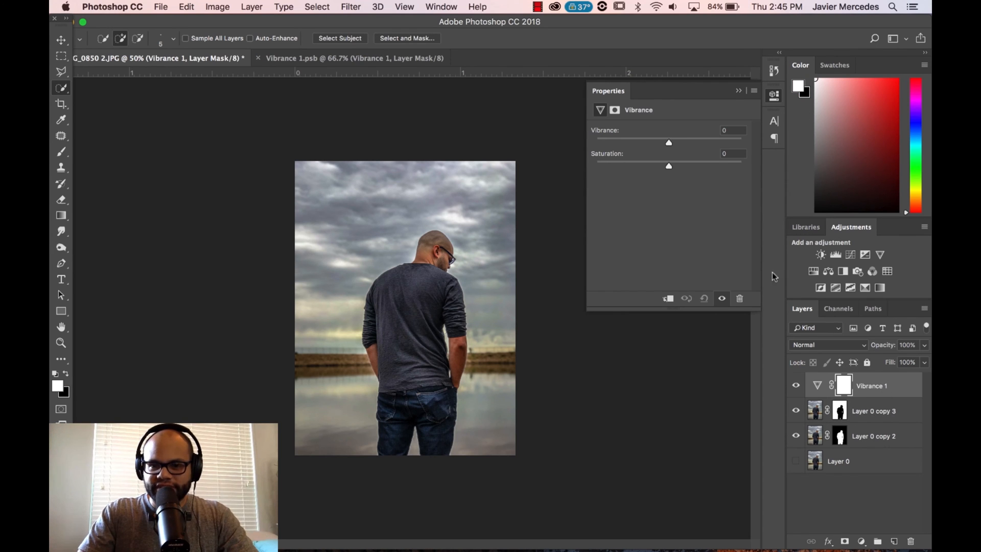
Clip Vibrance 1 to Layer 0 copy 3 and set saturation to -100 so only the background grays.
right_click(866, 379)
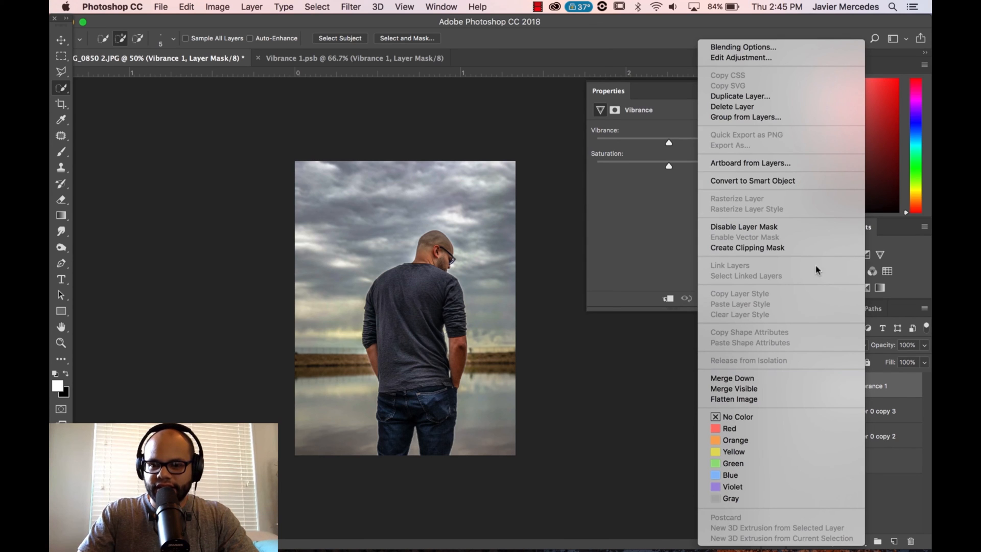
click(806, 250)
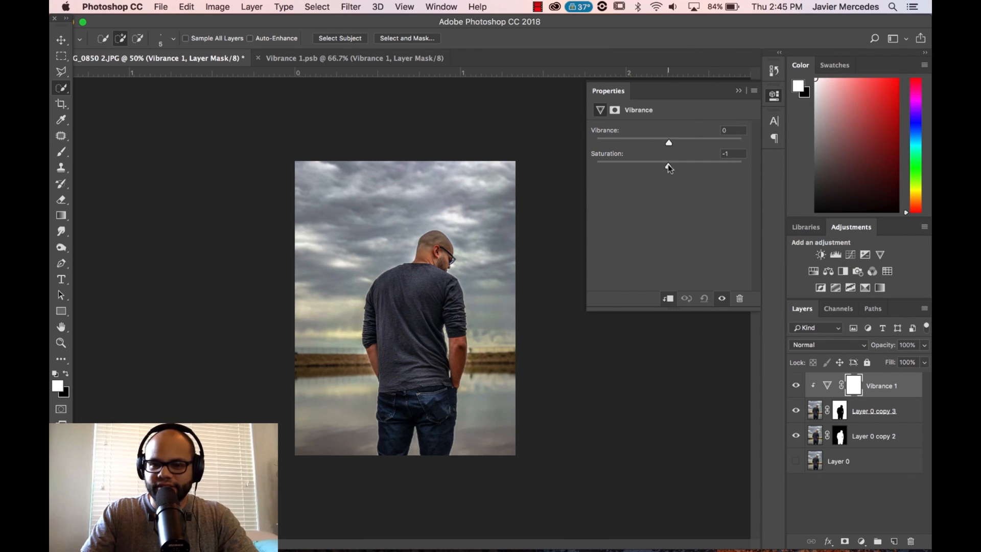
drag(723, 167, 581, 166)
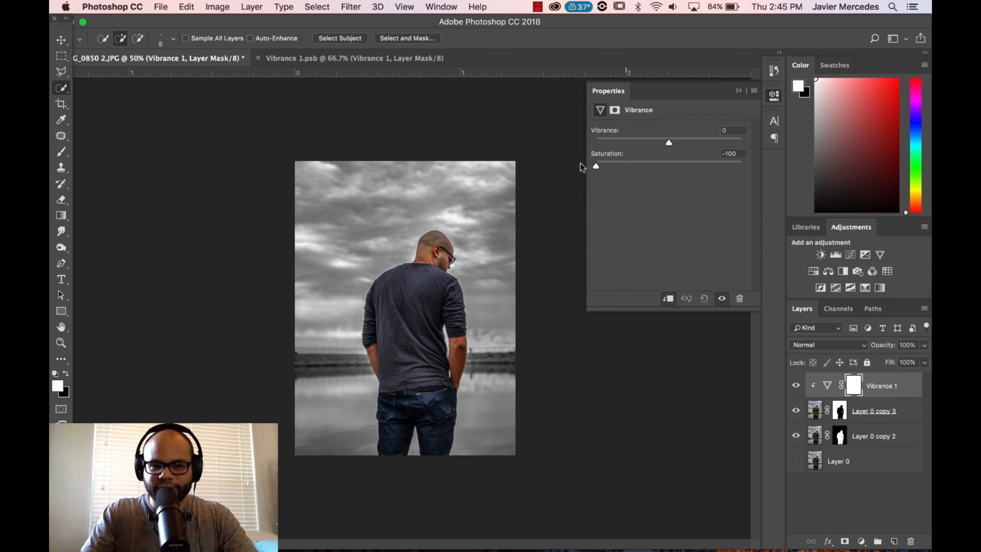